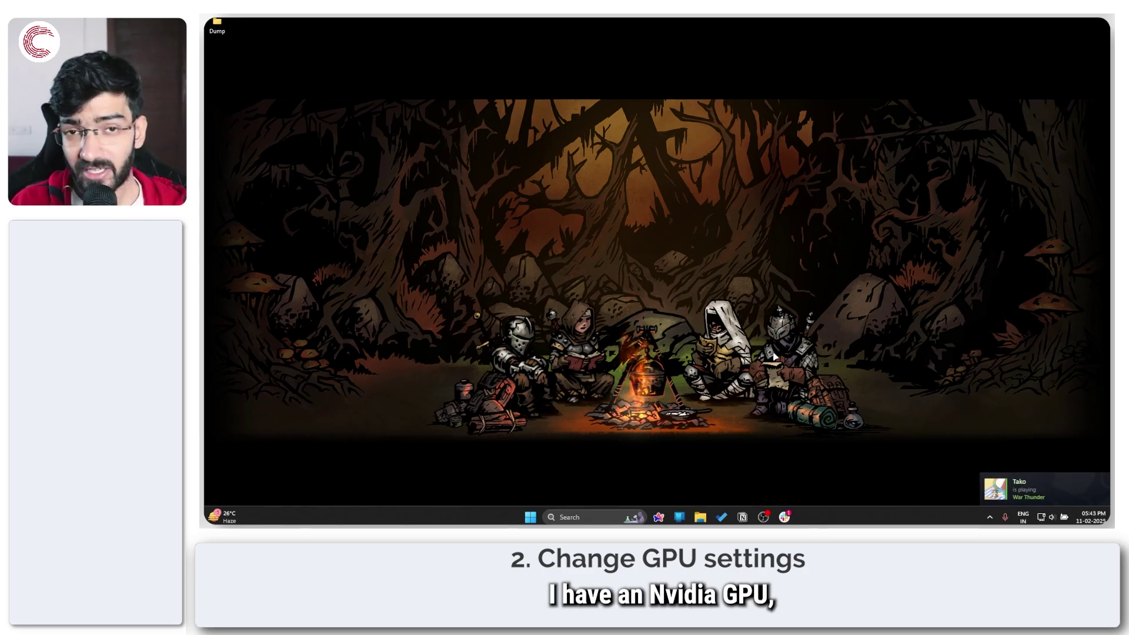
# Launch the NVIDIA App from Windows search
pyautogui.press('super')
pyautogui.write('nvidia')
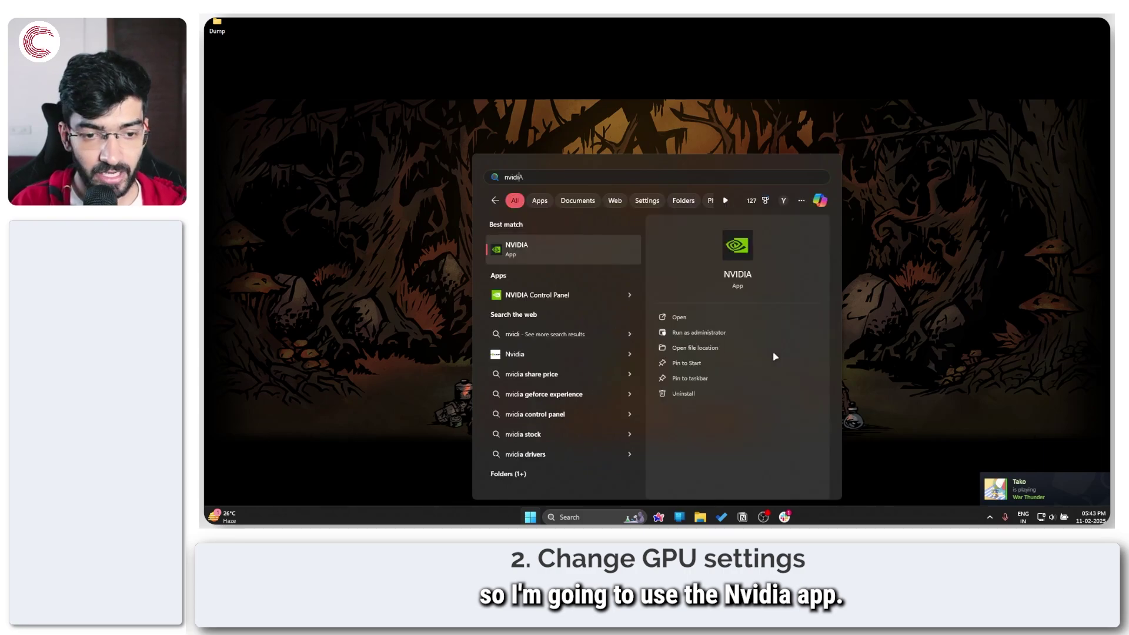
pyautogui.press('Return')
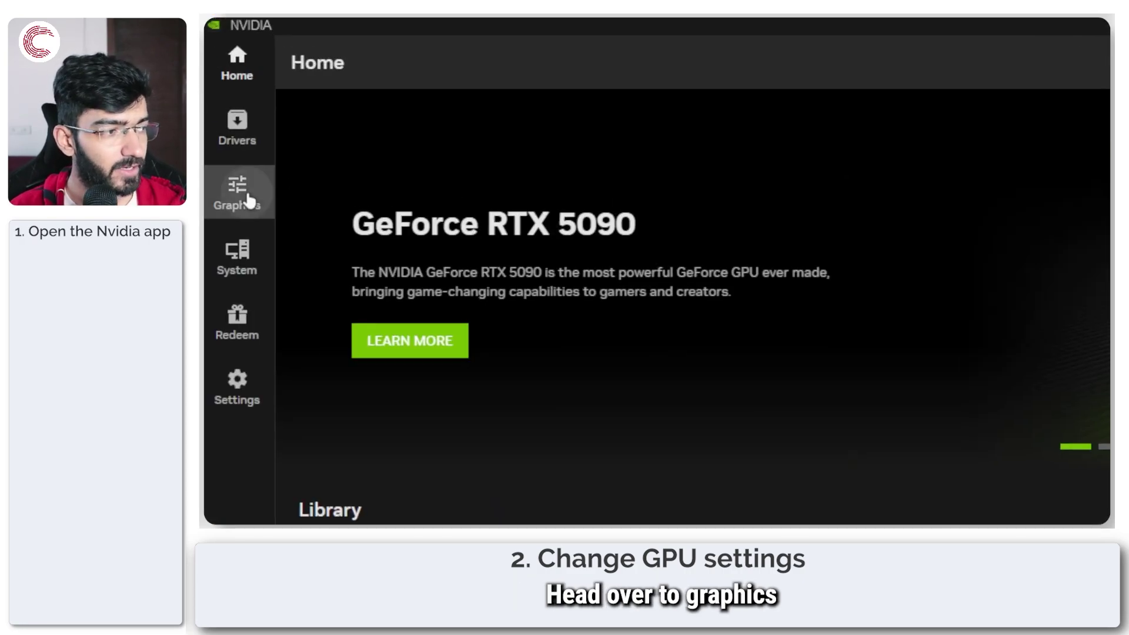
# On the Graphics page, view The Witcher 3's settings, then Counter-Strike 2's
pyautogui.click(250, 202)
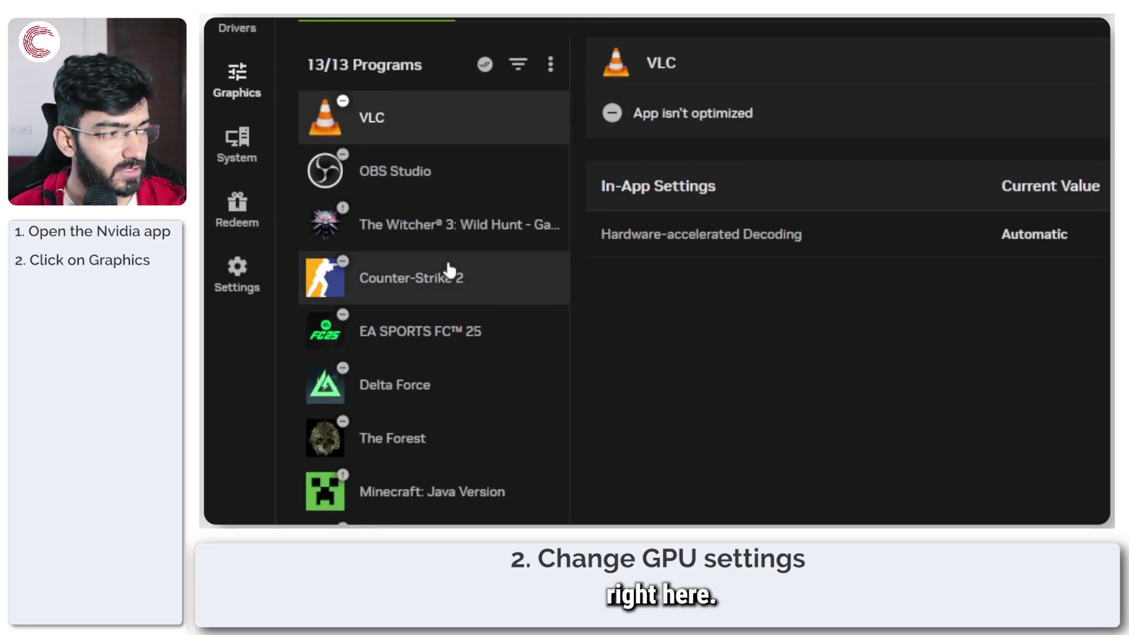
pyautogui.click(441, 229)
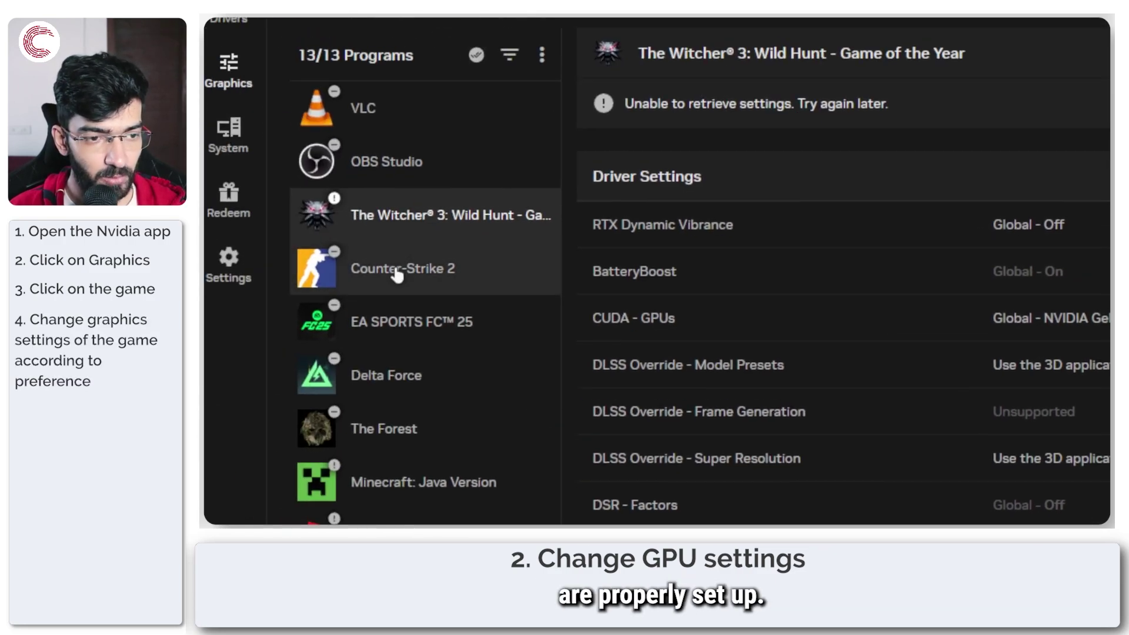
pyautogui.click(398, 274)
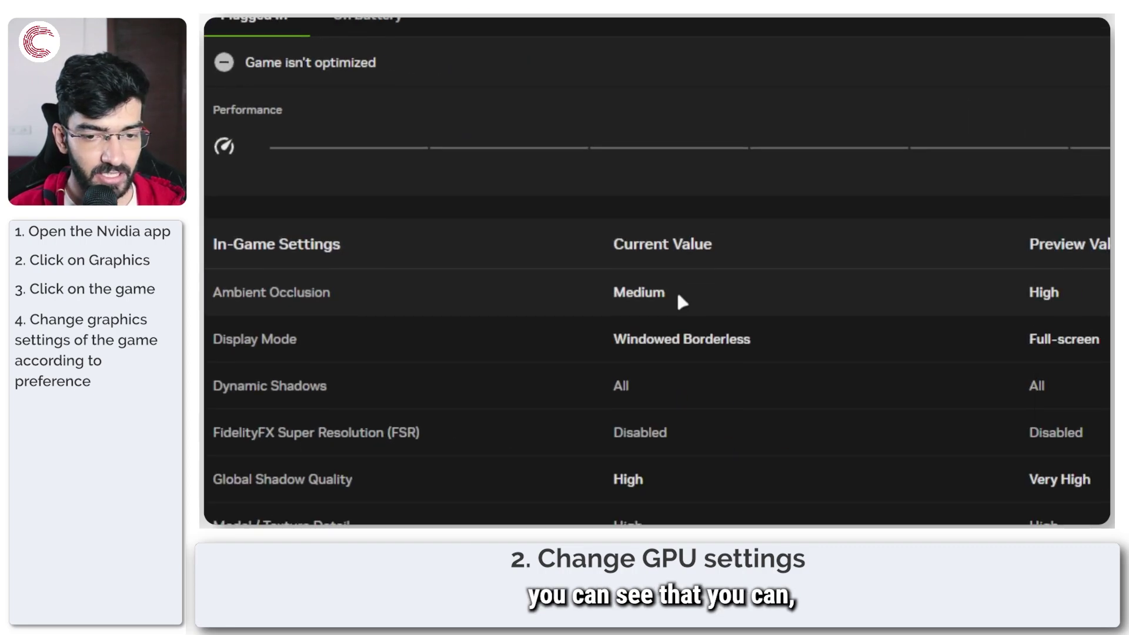
# Apply OPTIMIZE recommended settings to Counter-Strike 2 and review its Driver Settings below
pyautogui.scroll(-3, 676, 290)
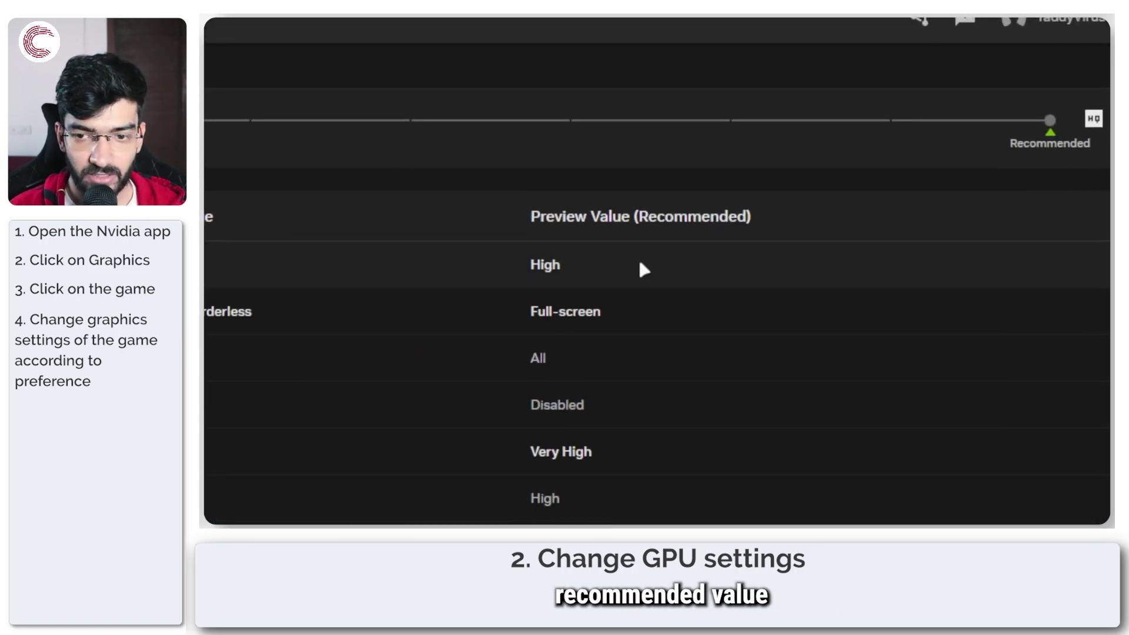
pyautogui.scroll(-10, 643, 269)
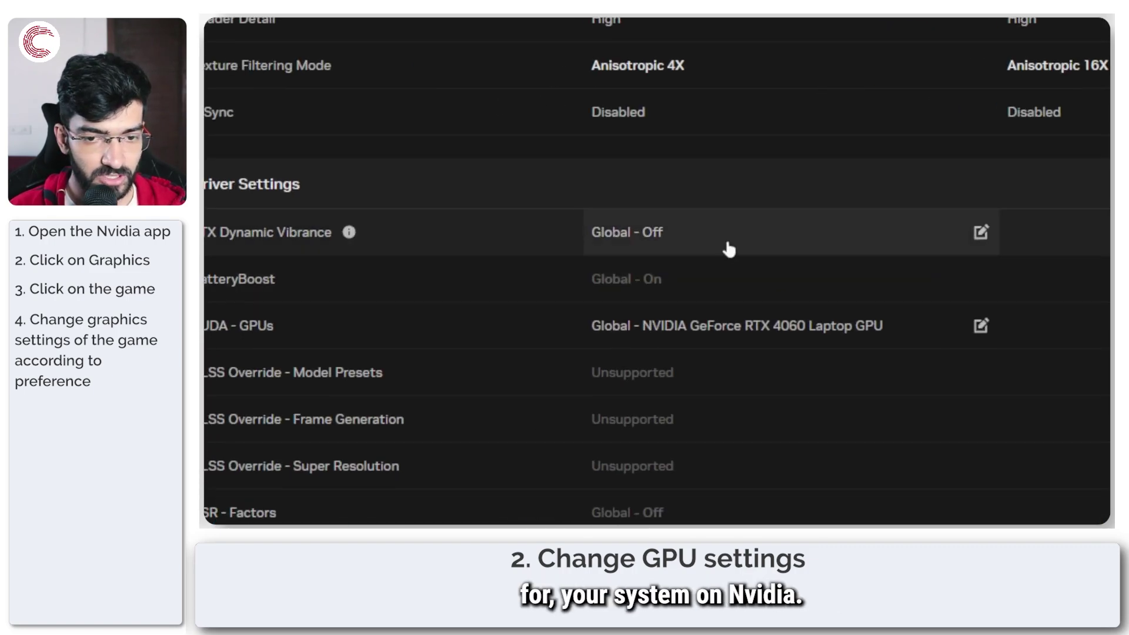
pyautogui.scroll(10, 729, 250)
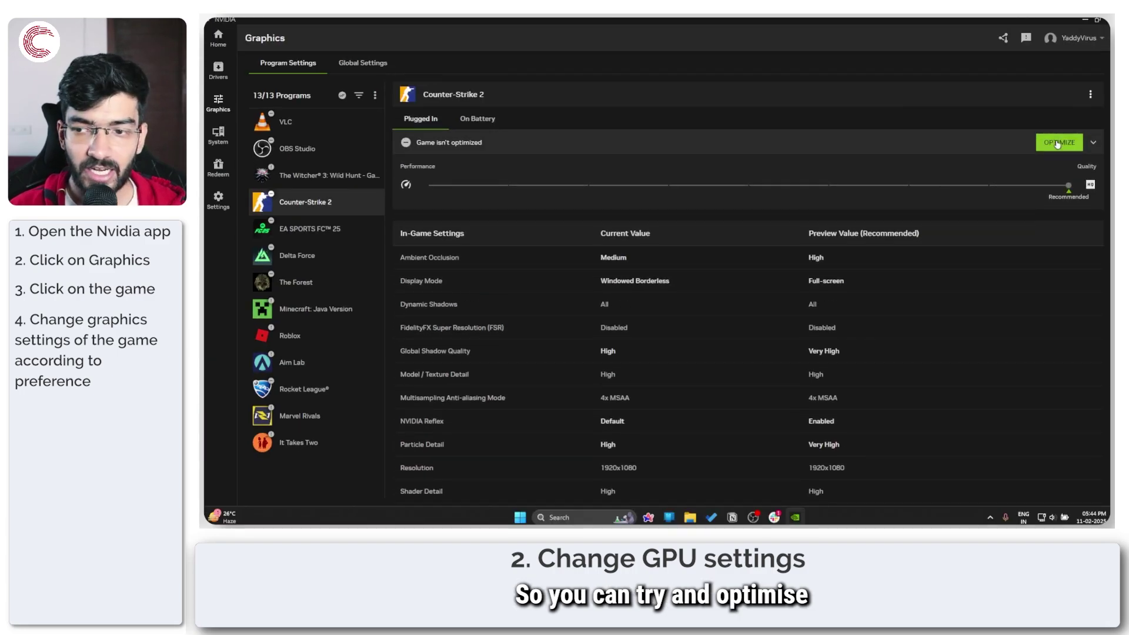
pyautogui.click(1056, 143)
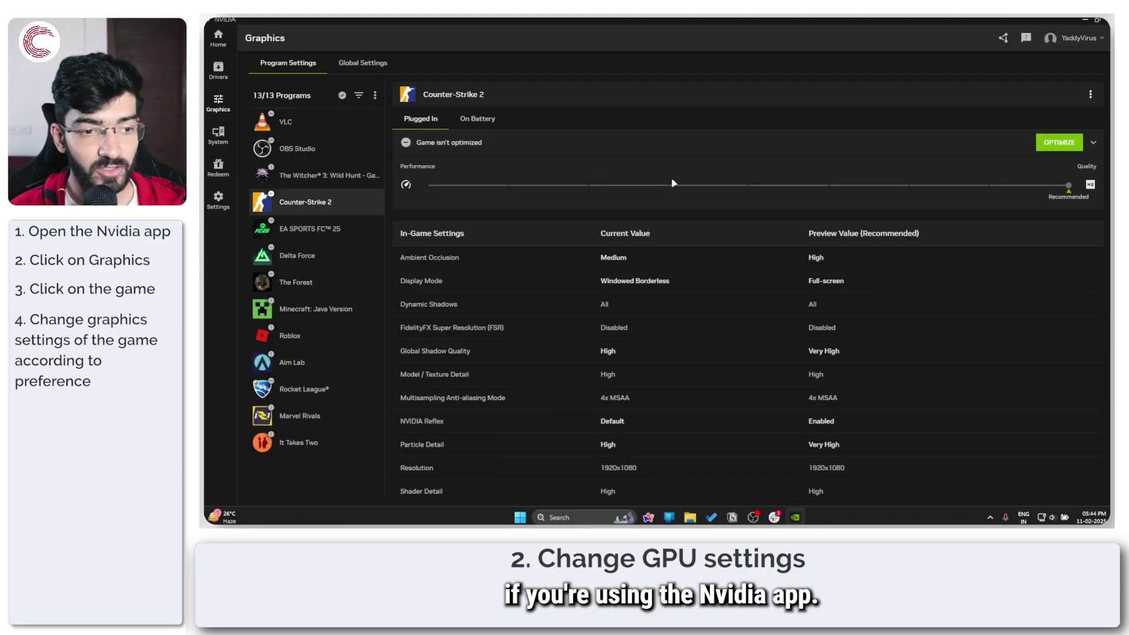
pyautogui.scroll(-3, 623, 247)
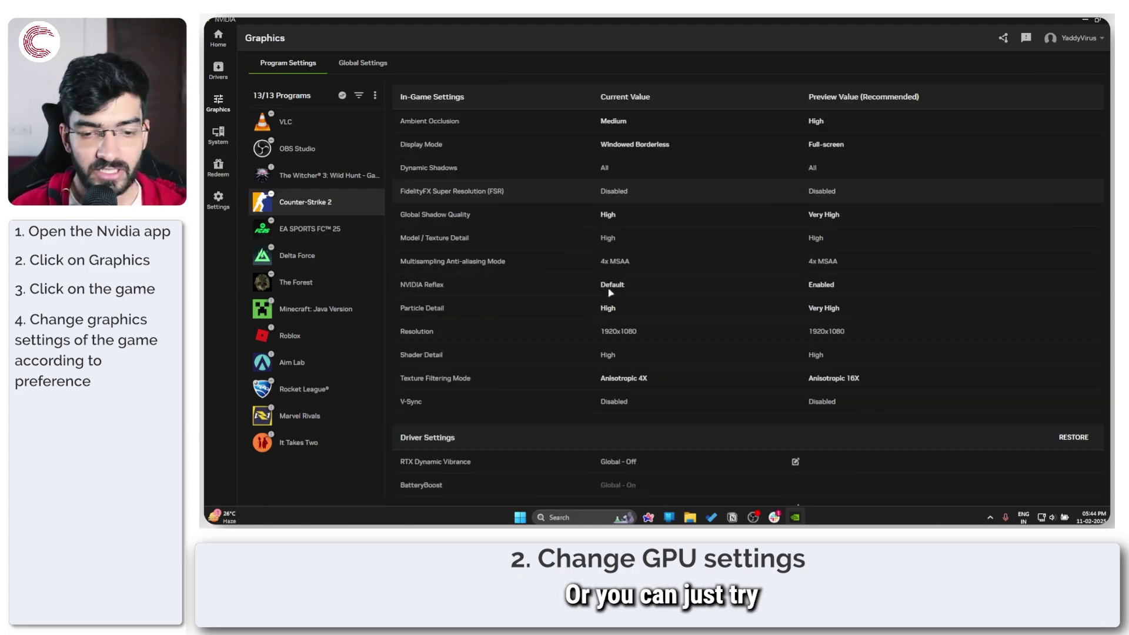
pyautogui.scroll(-4, 615, 258)
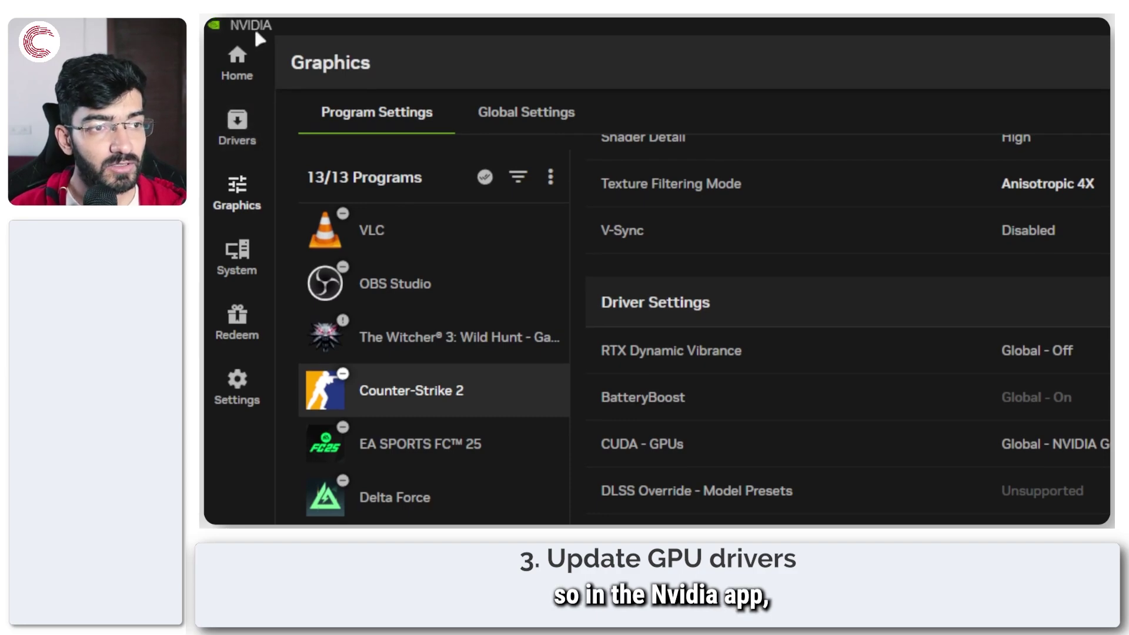
# Check for a newer NVIDIA driver on the Drivers page, keeping the Game Ready Driver type
pyautogui.click(239, 137)
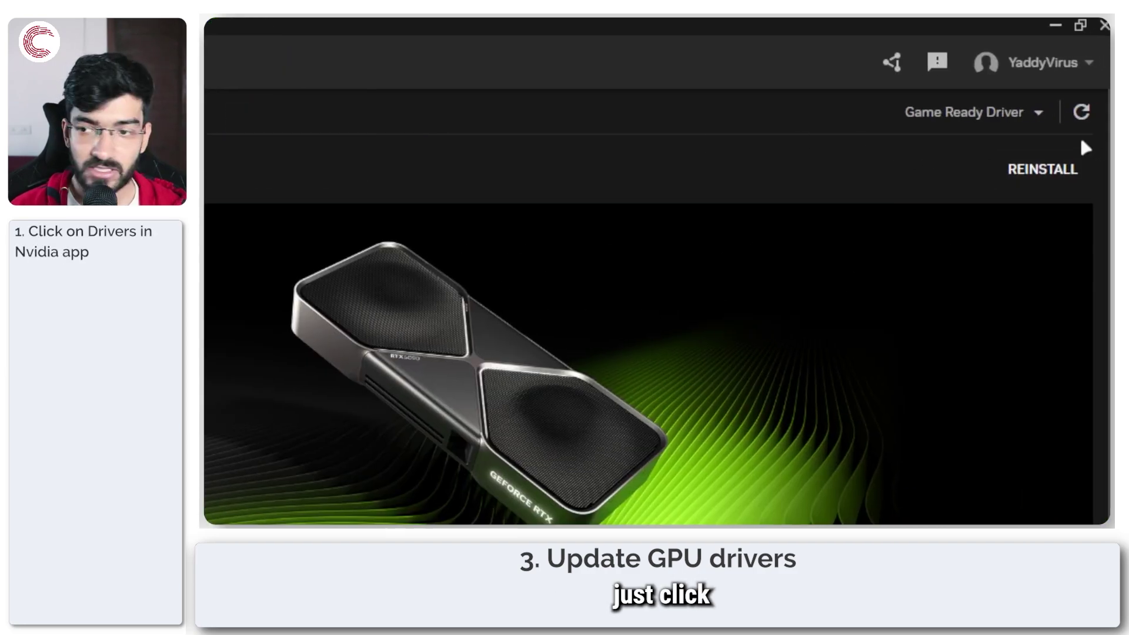
pyautogui.click(1081, 124)
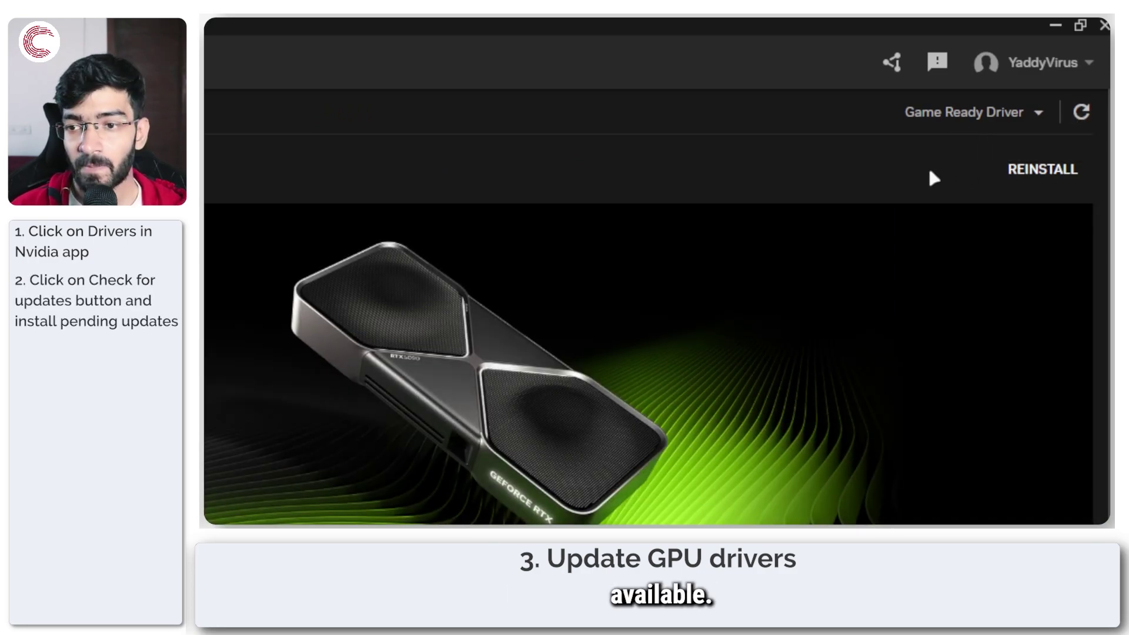
pyautogui.click(992, 124)
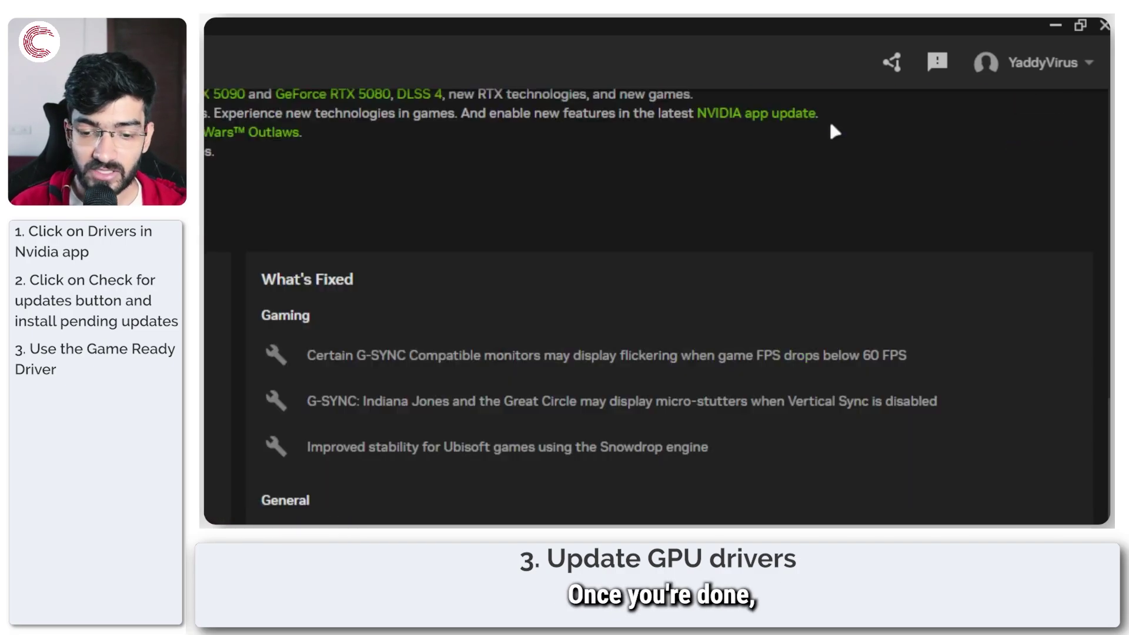
pyautogui.scroll(10, 829, 119)
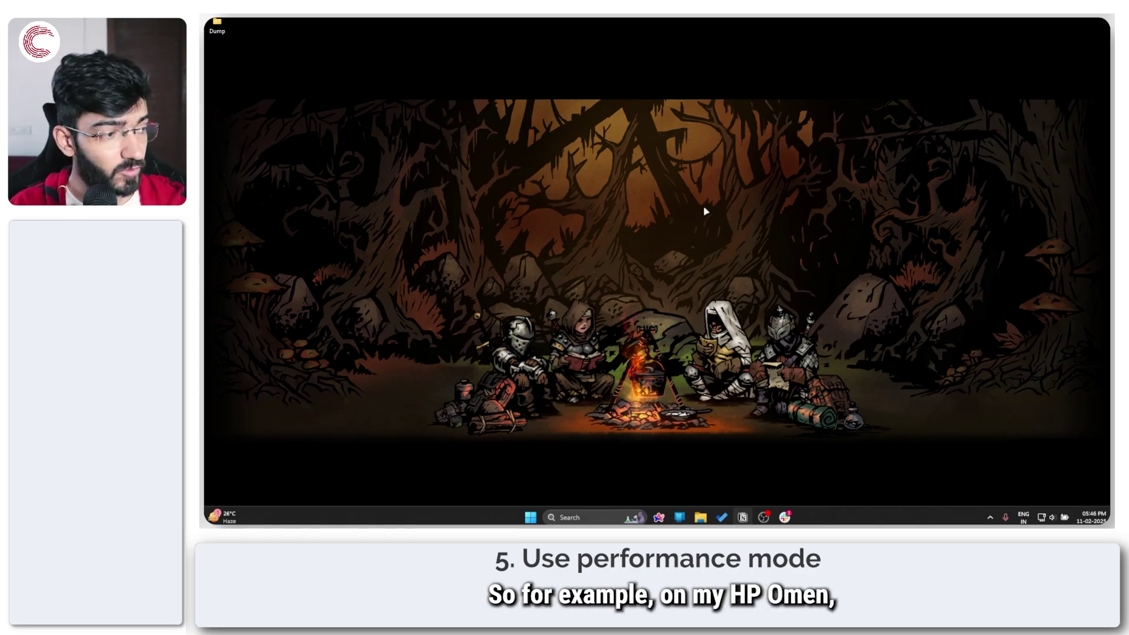
# Bring up Windows search from the desktop
pyautogui.press('super')
# Launch OMEN Gaming Hub and open the OMEN Transcend 14's Performance Control page
pyautogui.write('omen')
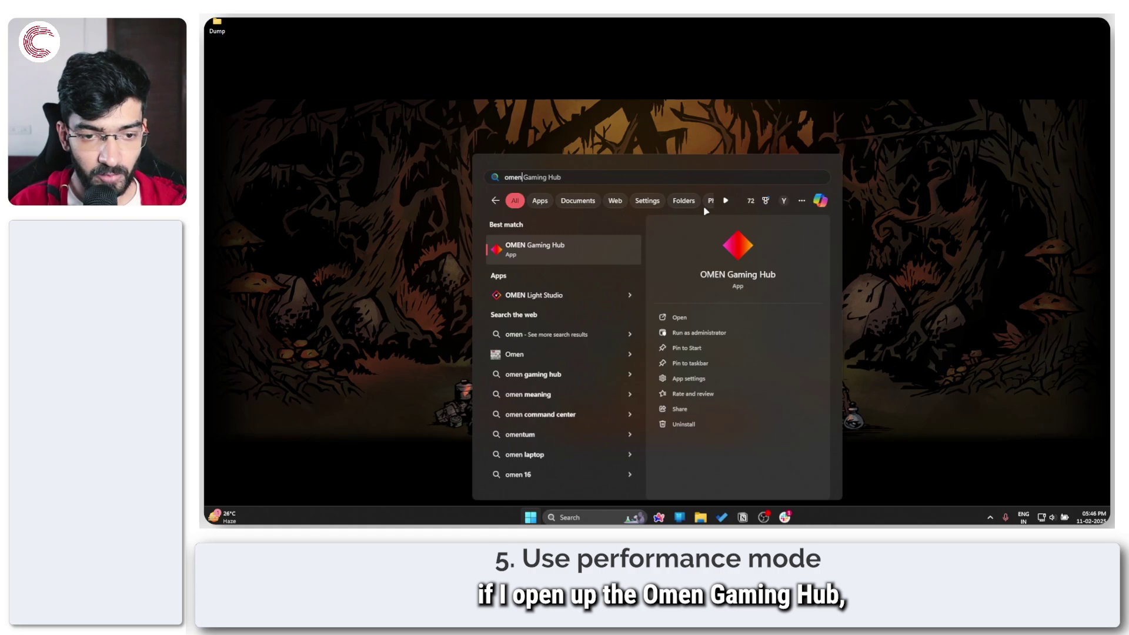
pyautogui.press('Return')
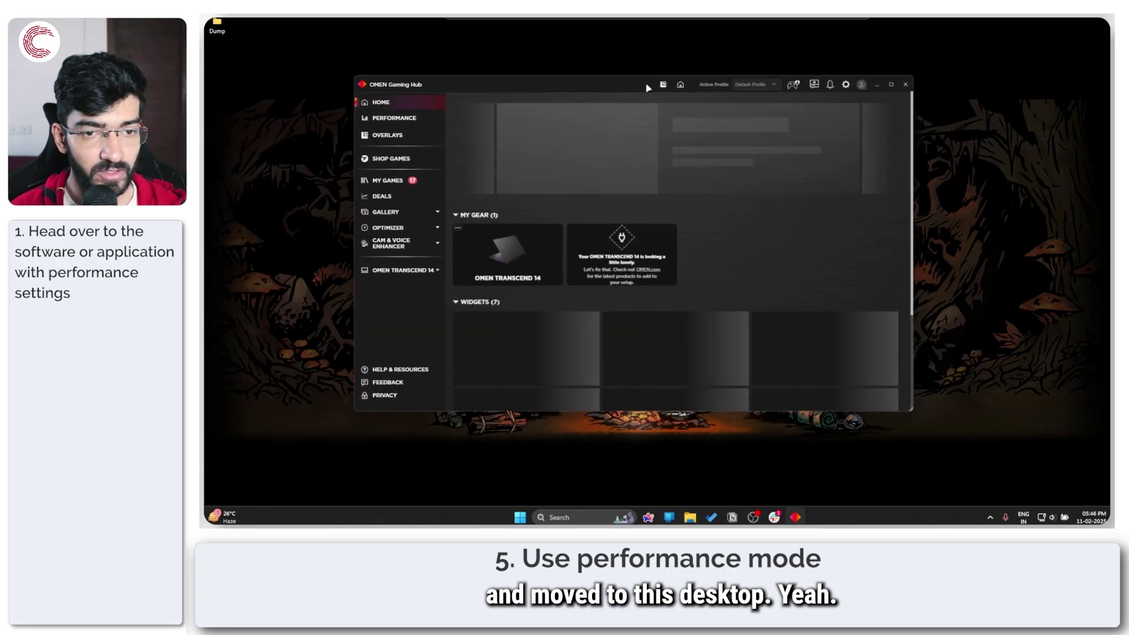
pyautogui.moveTo(646, 87); pyautogui.dragTo(661, 83)
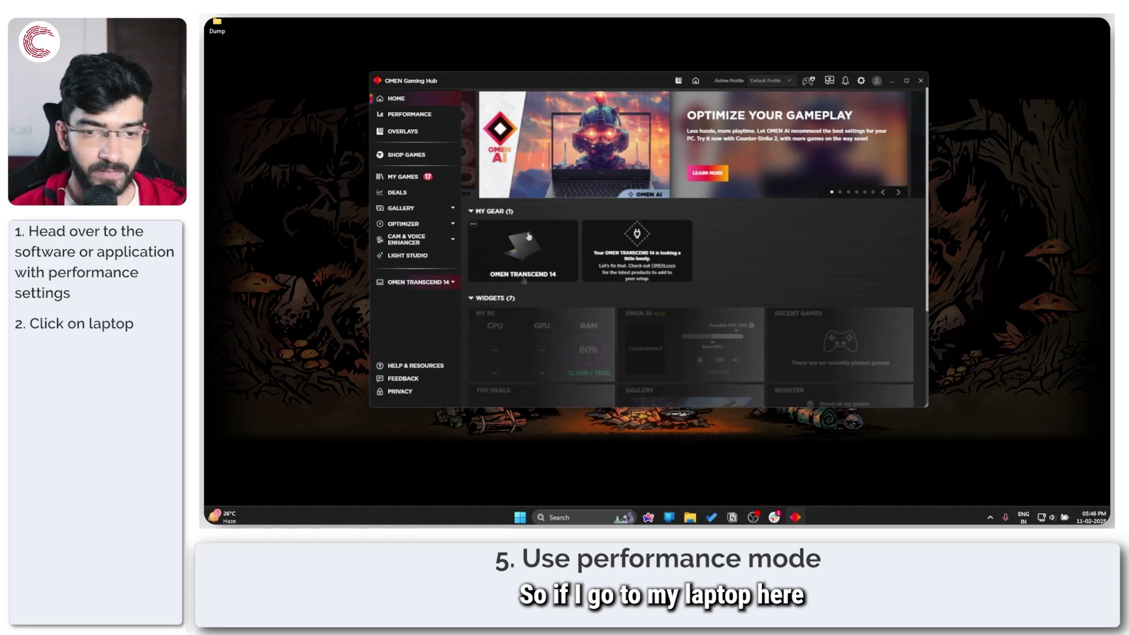
pyautogui.click(418, 284)
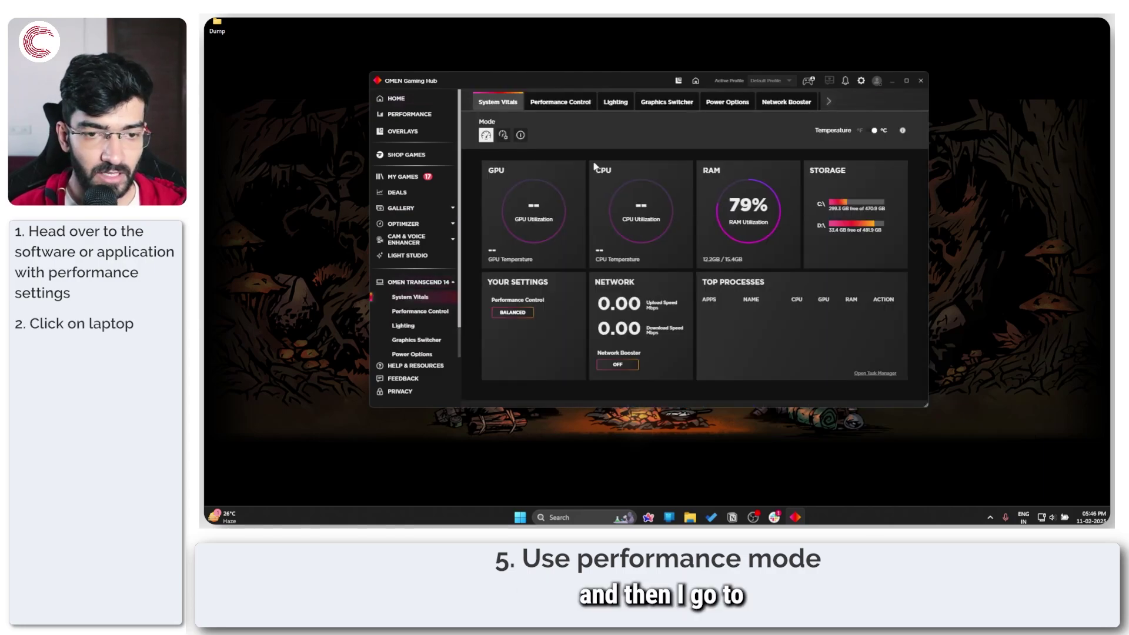
pyautogui.click(576, 105)
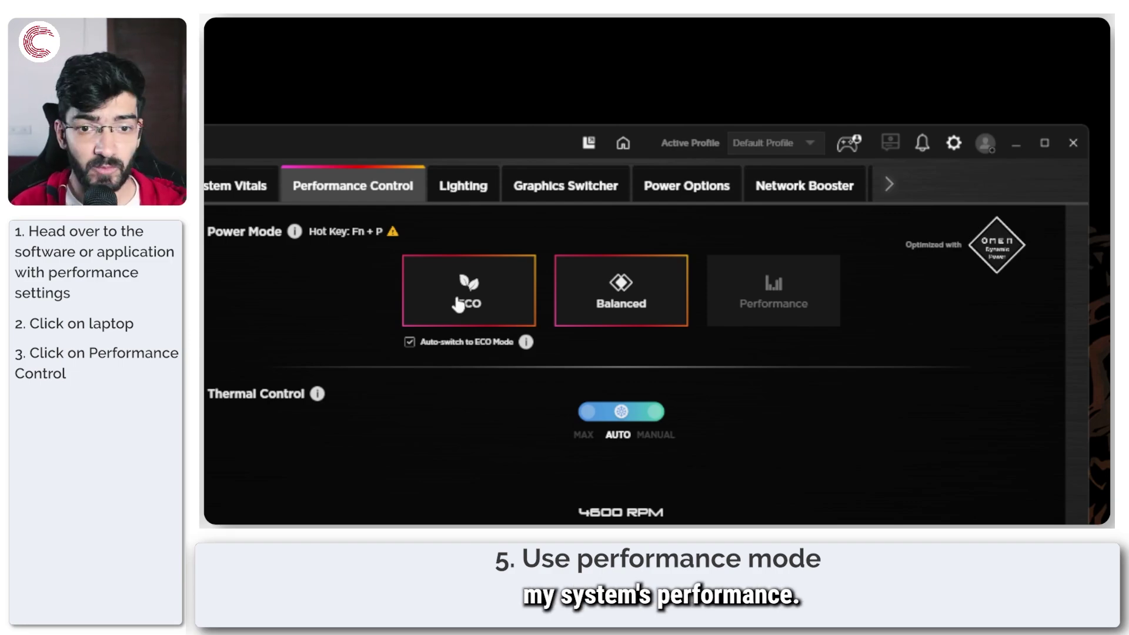
# Switch the OMEN Transcend 14's Power Mode from Balanced to Performance
pyautogui.click(805, 323)
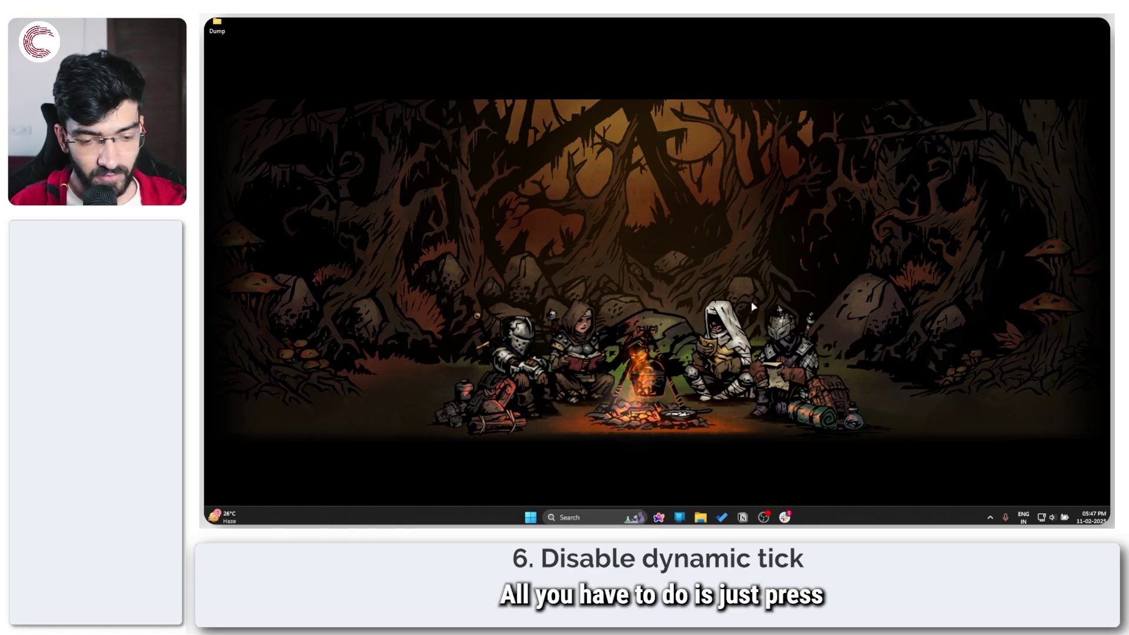
# Open an admin PowerShell terminal and type 'bcdedit /set disabledynamictick' at the prompt
pyautogui.press('super+x')
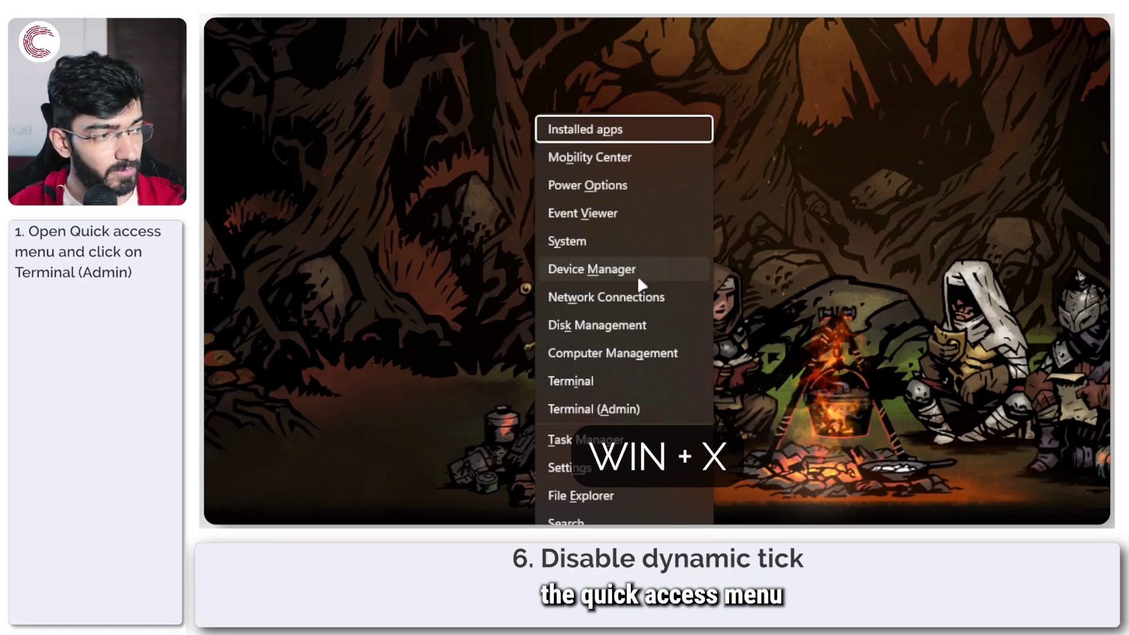
pyautogui.click(635, 413)
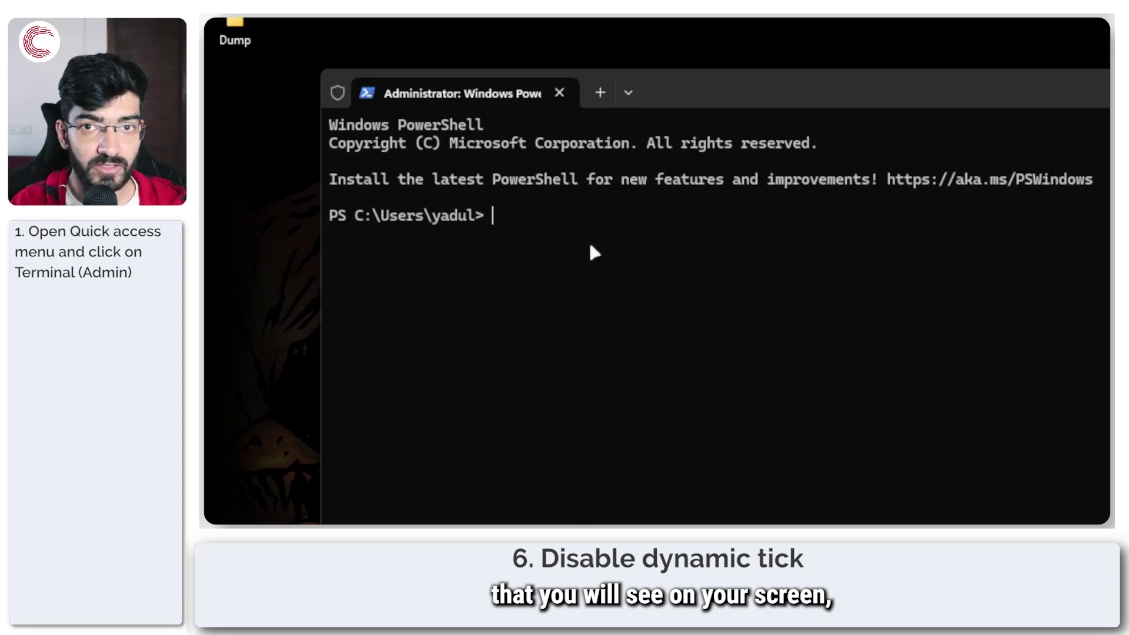
pyautogui.write('bdc')
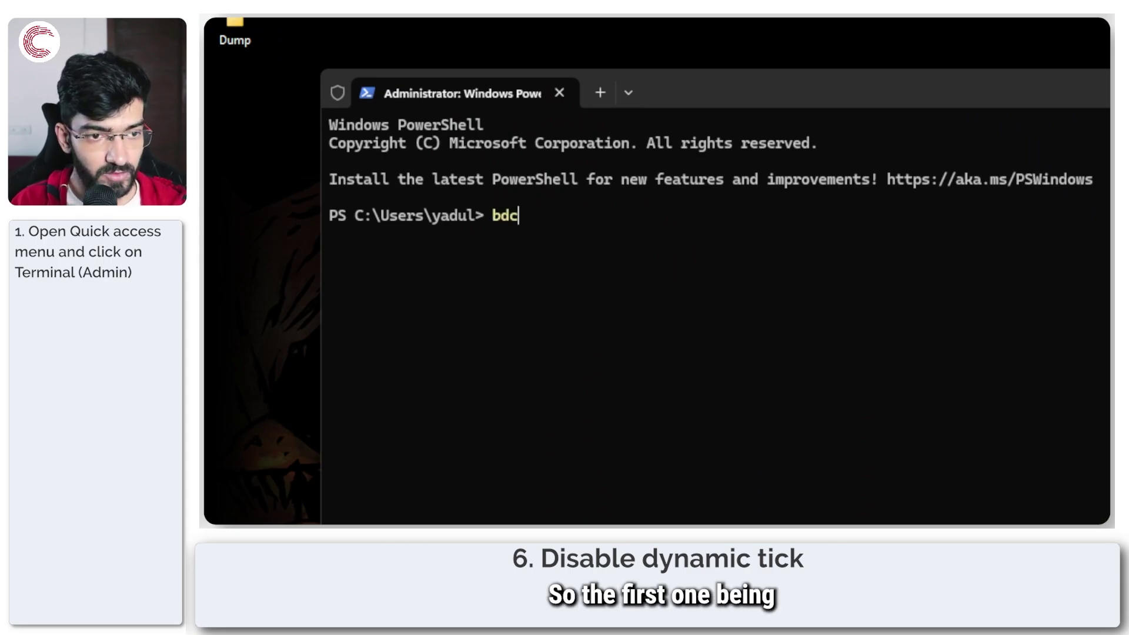
pyautogui.press('BackSpace')
pyautogui.press('BackSpace')
pyautogui.write('cdedit')
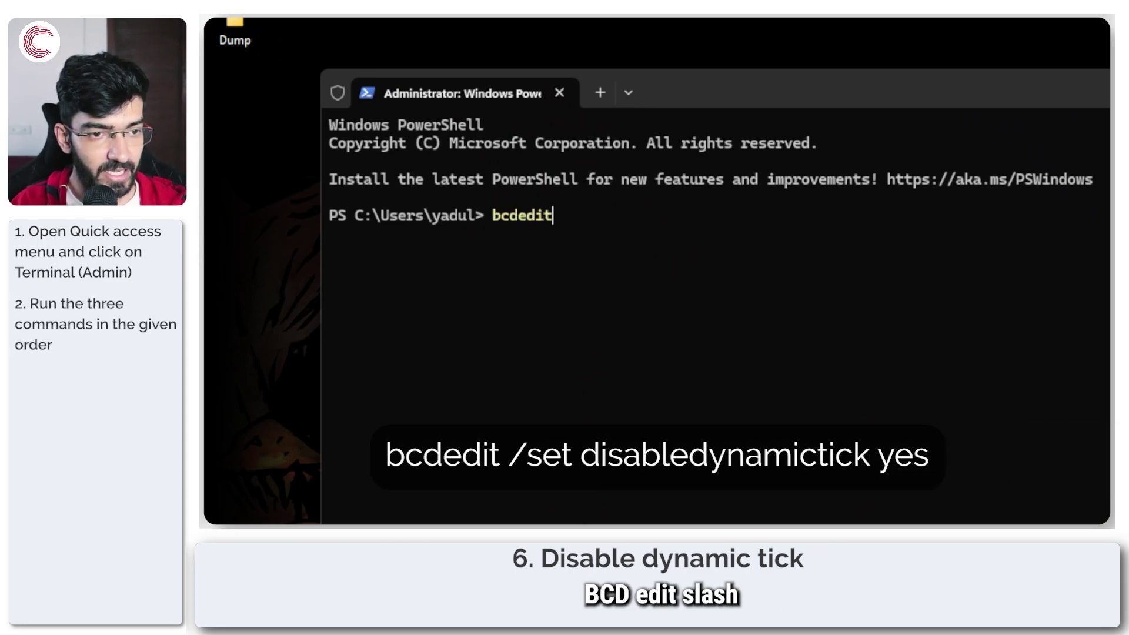
pyautogui.write(' /set ')
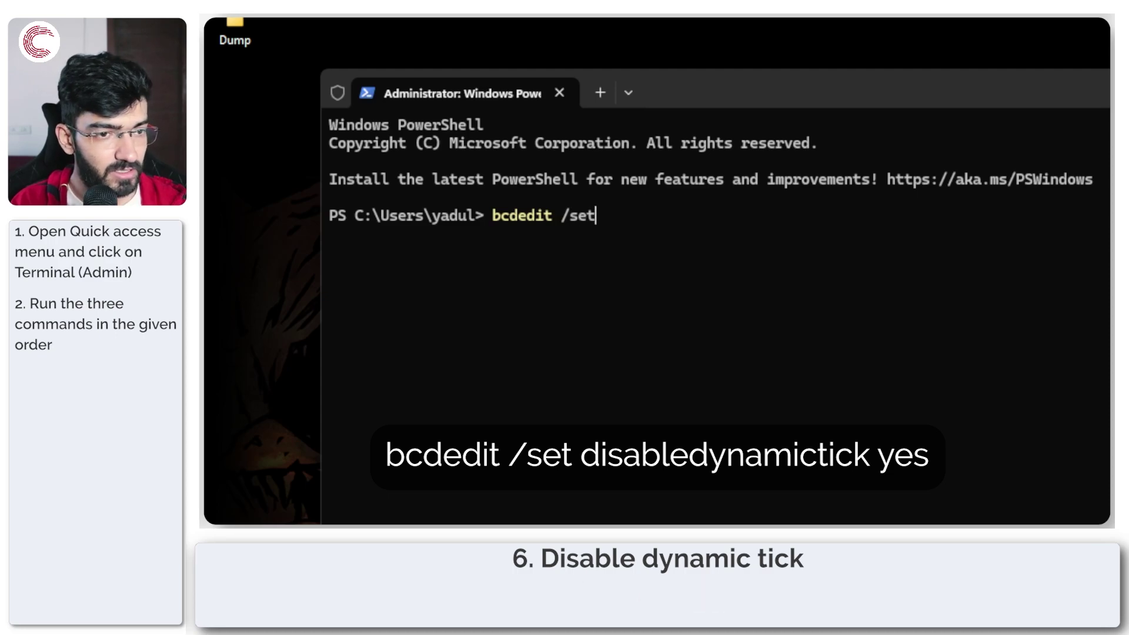
pyautogui.write('disabledynamic')
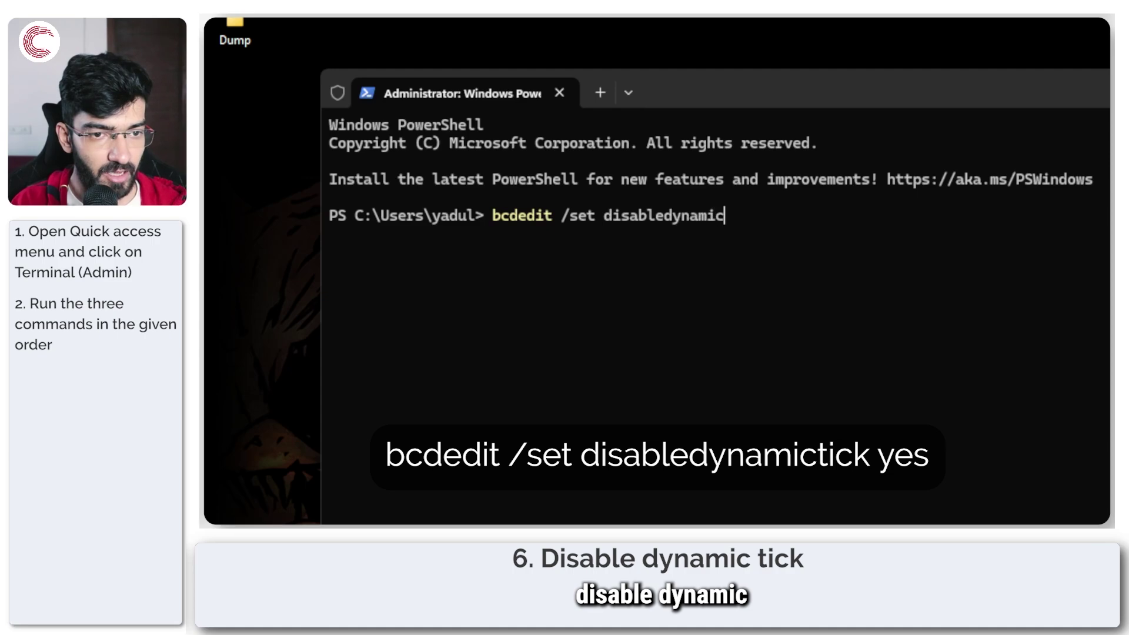
pyautogui.write('tick')
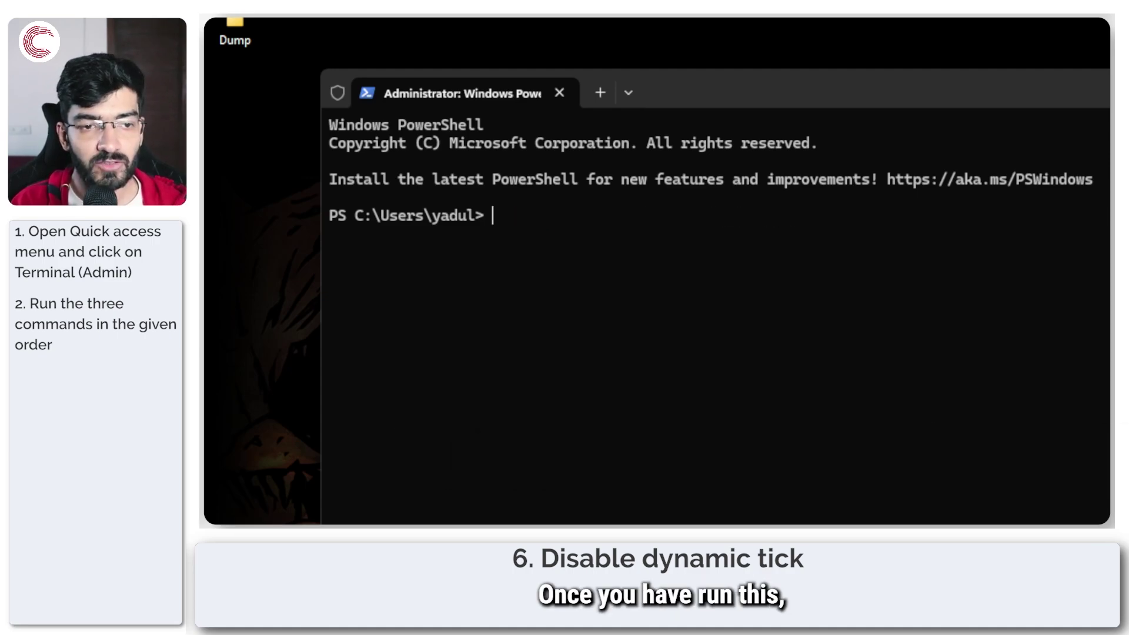
# Enter the bcdedit /set useplatformclock true command, then clear the prompt
pyautogui.write('bdc e')
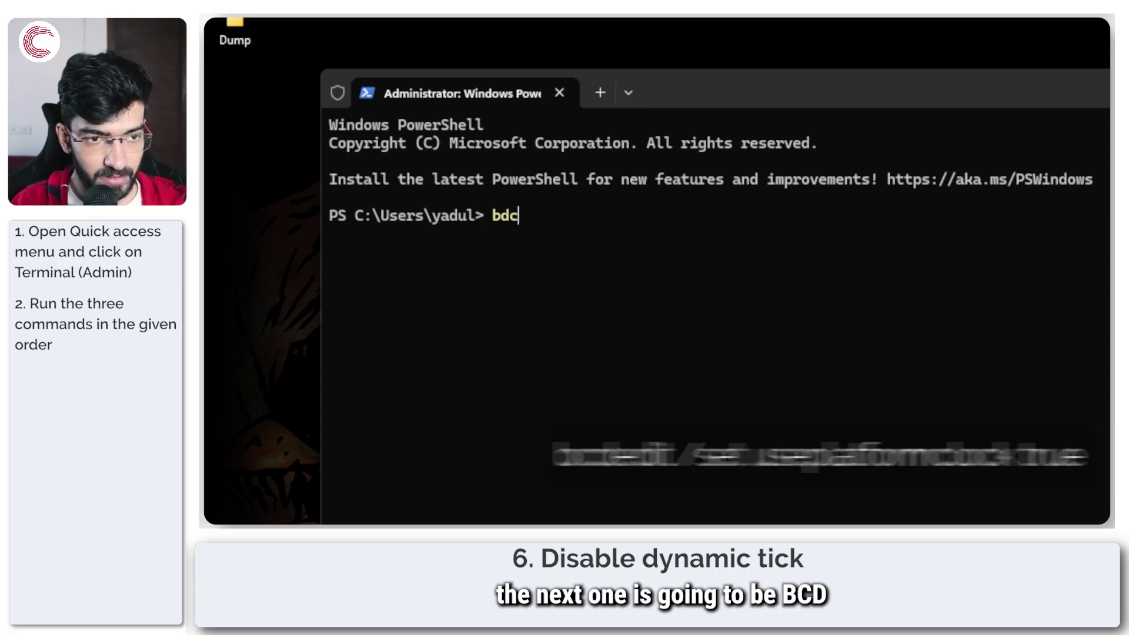
pyautogui.press('BackSpace')
pyautogui.press('BackSpace')
pyautogui.write('dedit /set useplatformclock true')
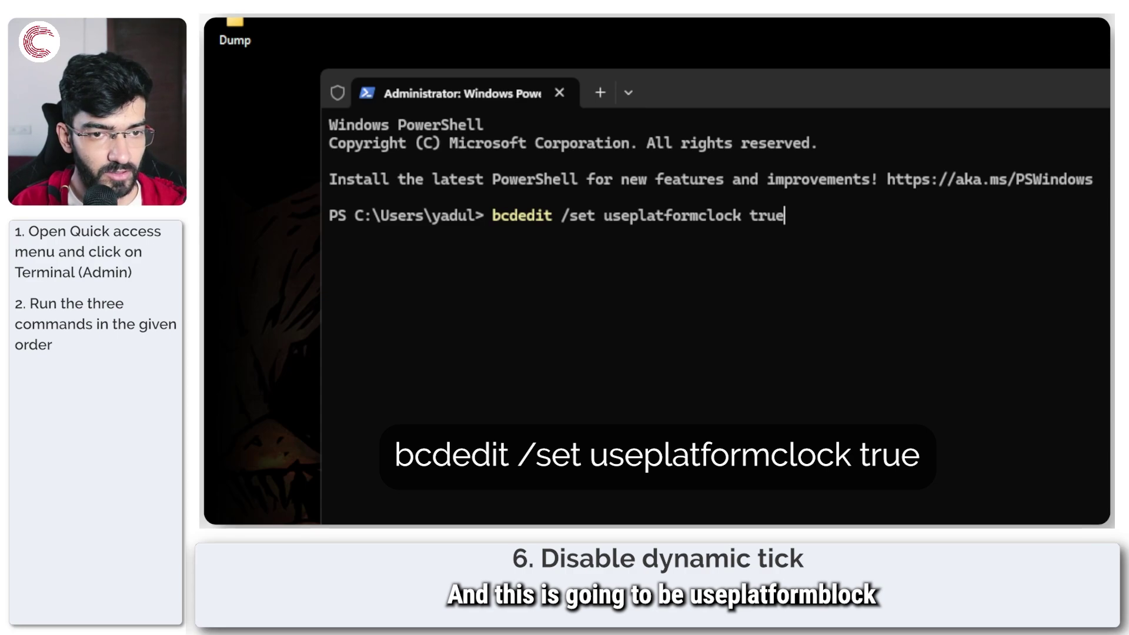
pyautogui.hotkey('shift', 'Home')
pyautogui.press('BackSpace')
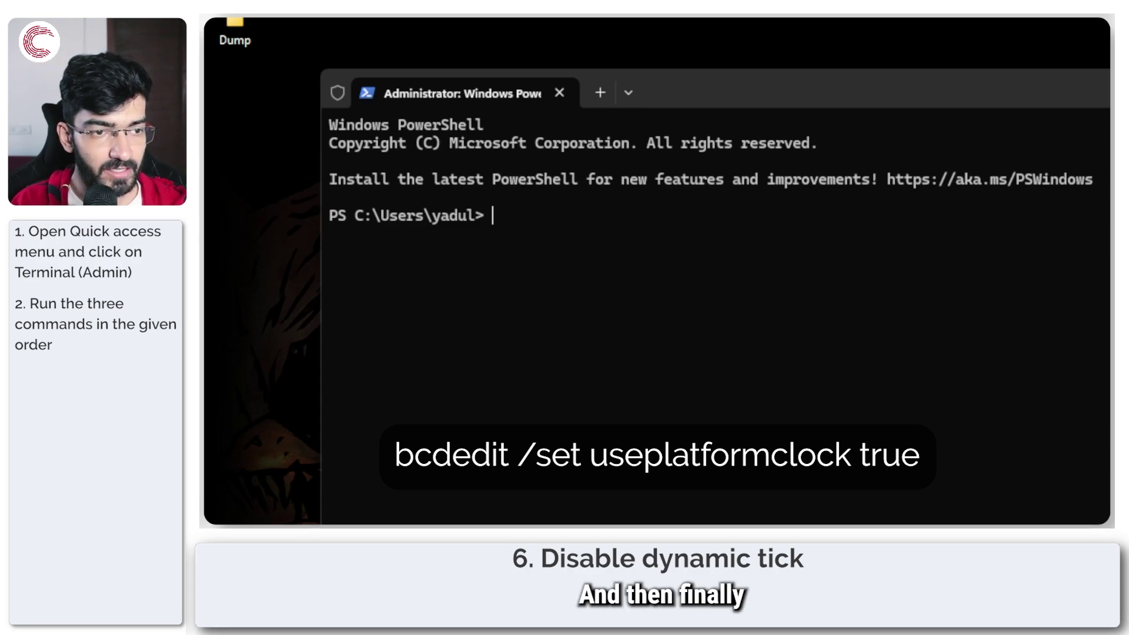
# Enter the bcdedit /set tscsyncpolicy Enhanced command
pyautogui.write('nc')
pyautogui.write('bcdedit /')
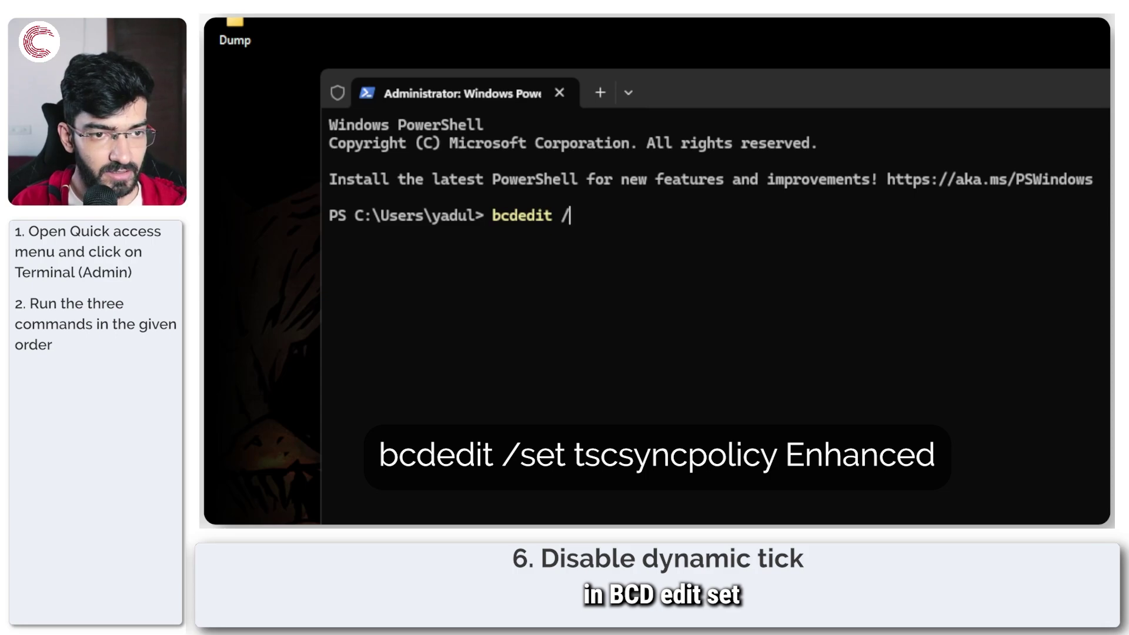
pyautogui.write('set t')
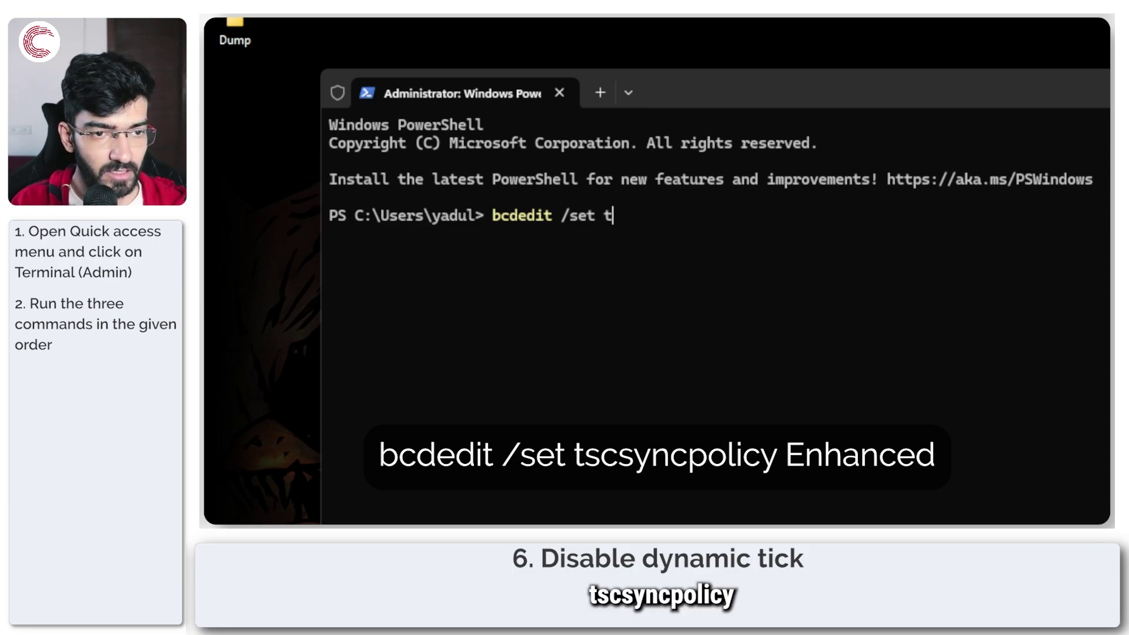
pyautogui.write('sccy')
pyautogui.press('BackSpace')
pyautogui.press('BackSpace')
pyautogui.write('syncp')
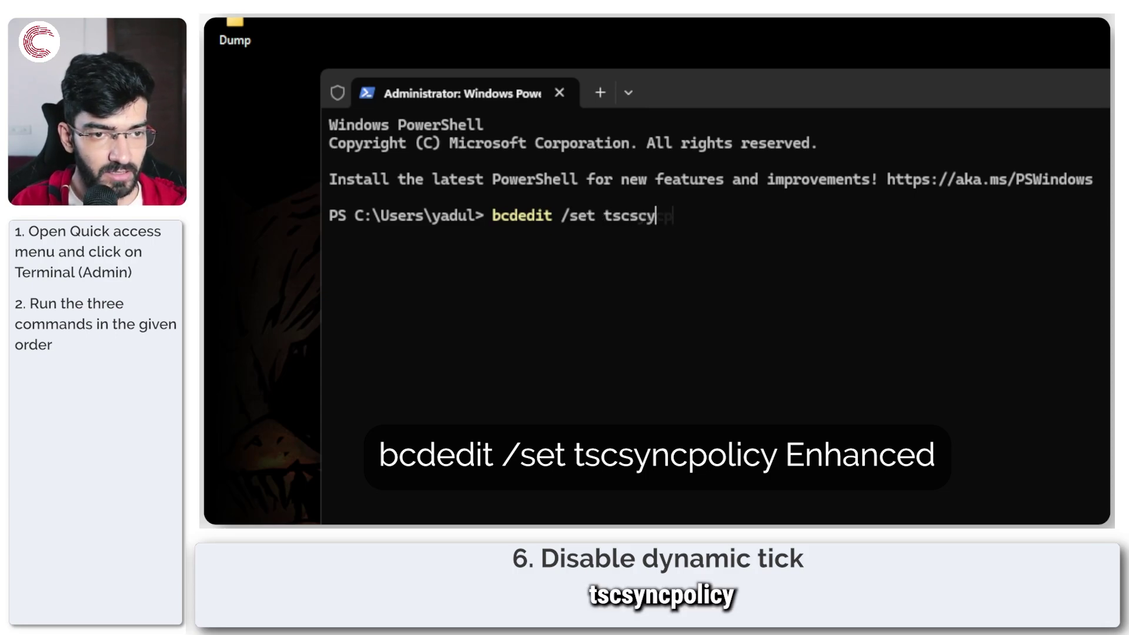
pyautogui.write('olicy enabled')
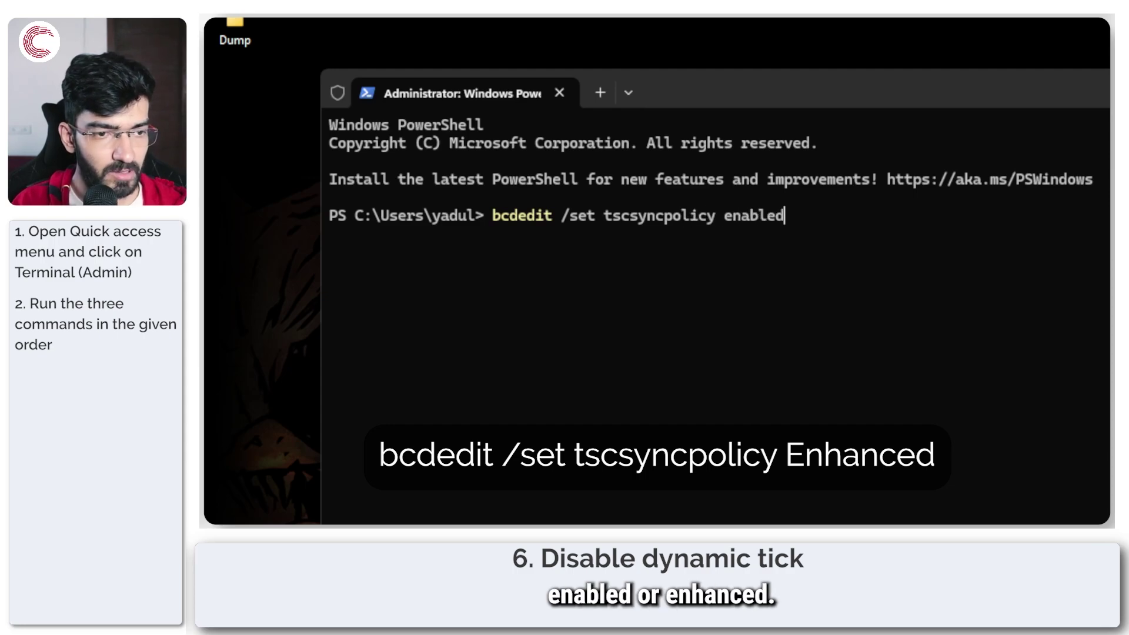
pyautogui.press('BackSpace')
pyautogui.press('BackSpace')
pyautogui.write('Enh')
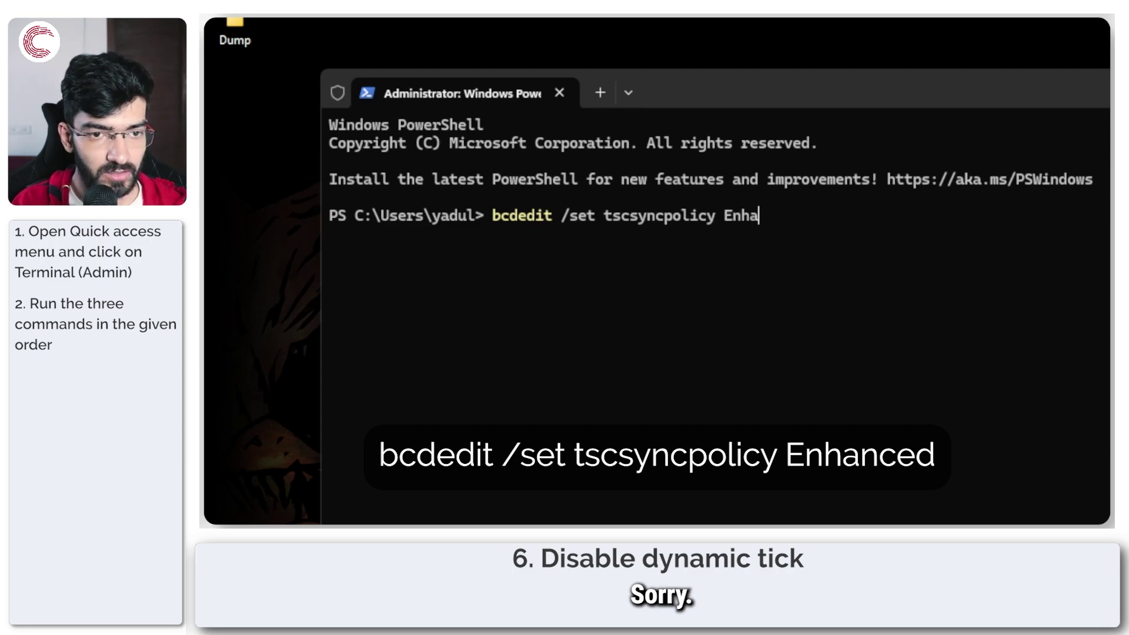
pyautogui.write('anced')
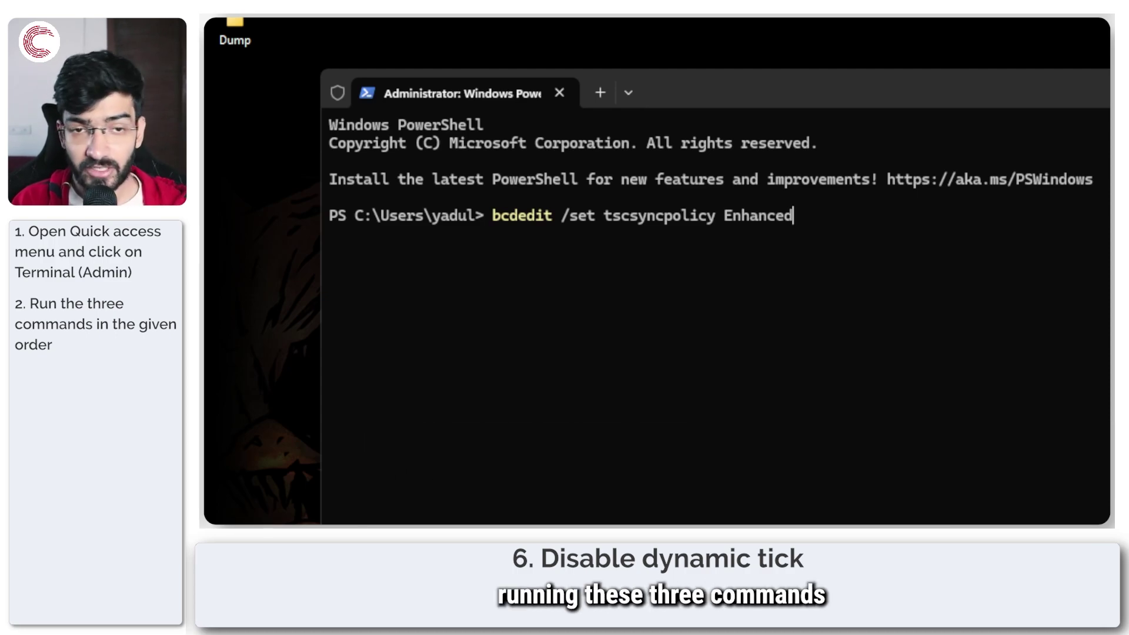
# Clear the prompt and run exit to close Windows Terminal
pyautogui.hotkey('ctrl', 'a')
pyautogui.press('BackSpace')
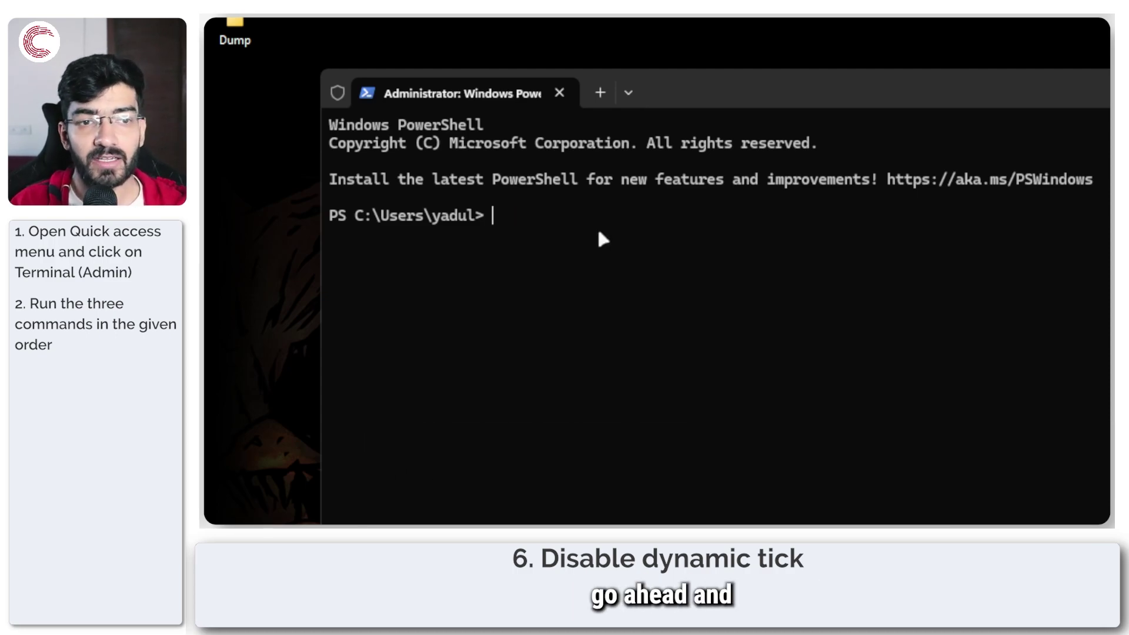
pyautogui.write('exit')
pyautogui.press('Return')
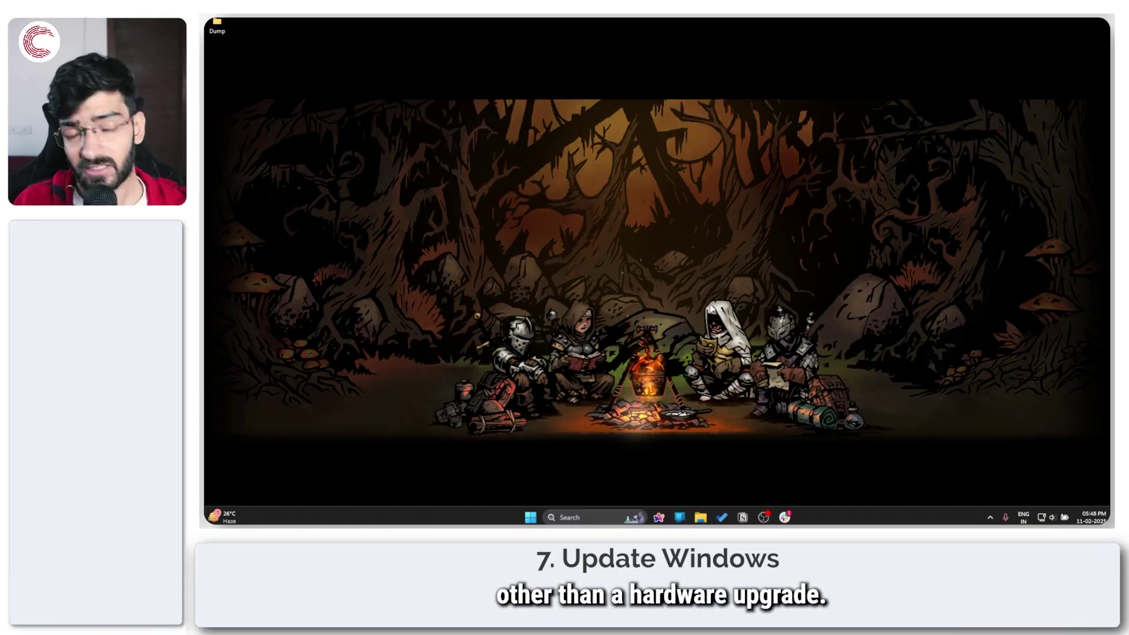
# Open Settings with Win+I and run Check for updates on the Windows Update page
pyautogui.press('super')
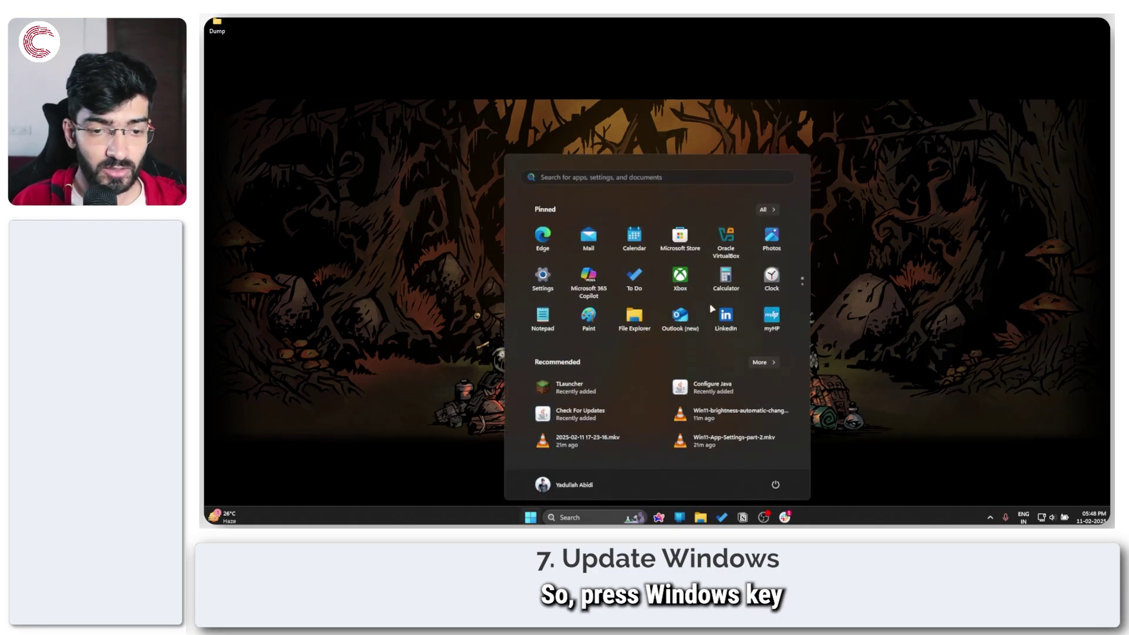
pyautogui.press('super+i')
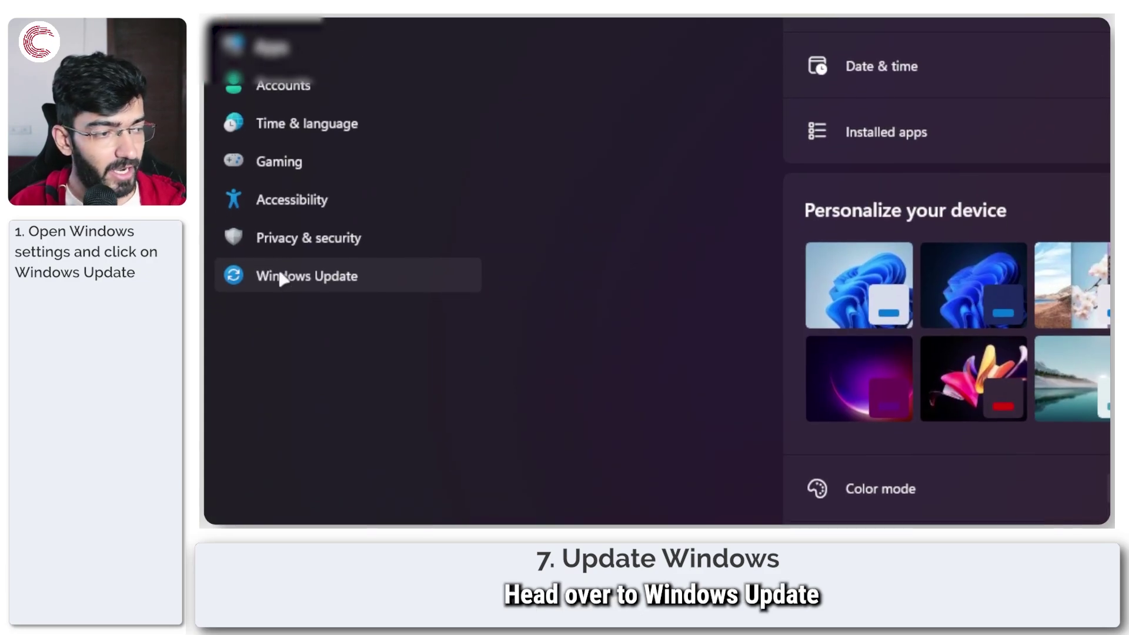
pyautogui.click(239, 326)
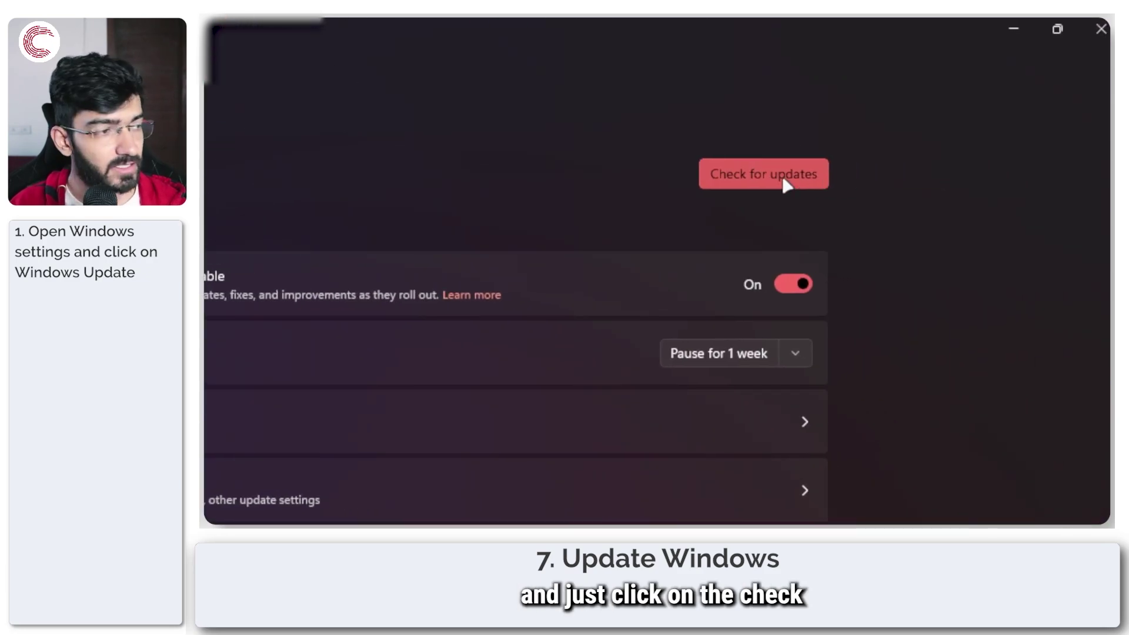
pyautogui.click(785, 179)
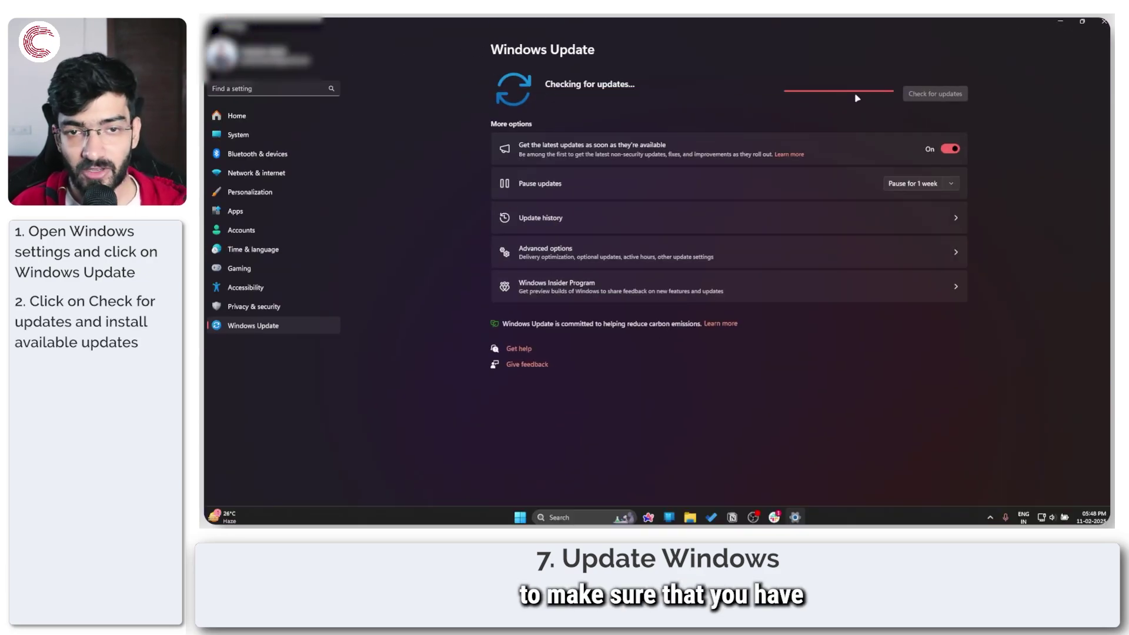